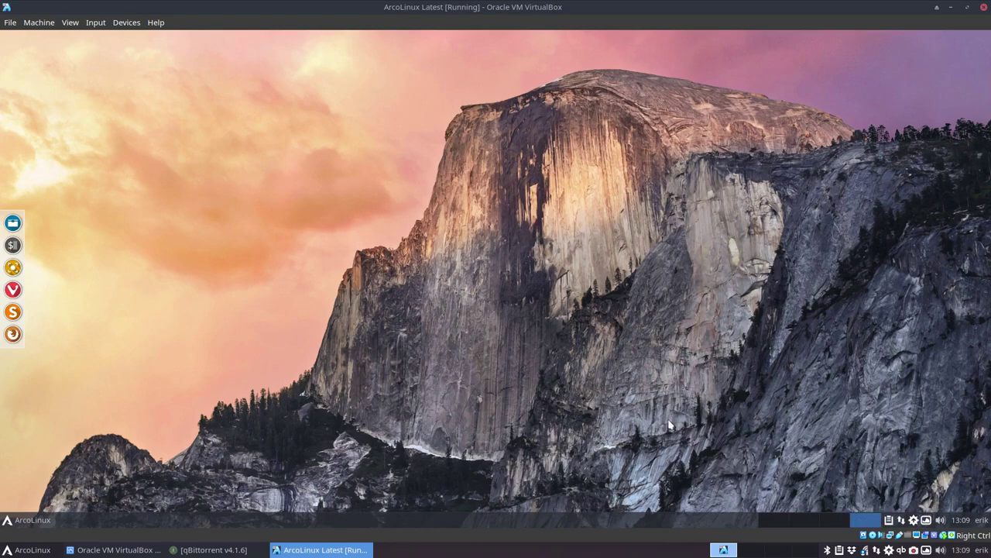
Fullscreen the VM and open a Termite terminal with neofetch info, briefly highlighting the GPU line.
{"action": "key", "text": "ctrl+f"}
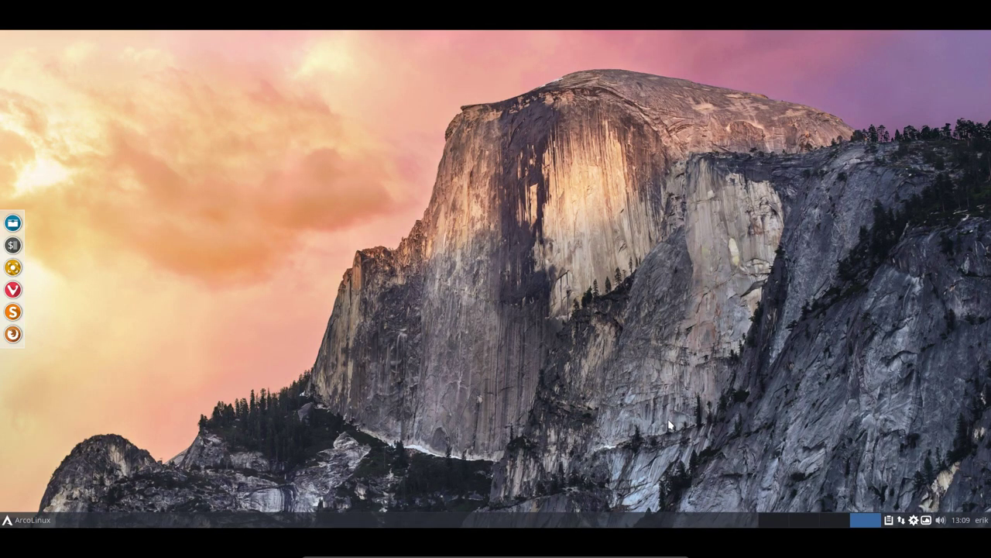
{"action": "key", "text": "ctrl+alt+Return"}
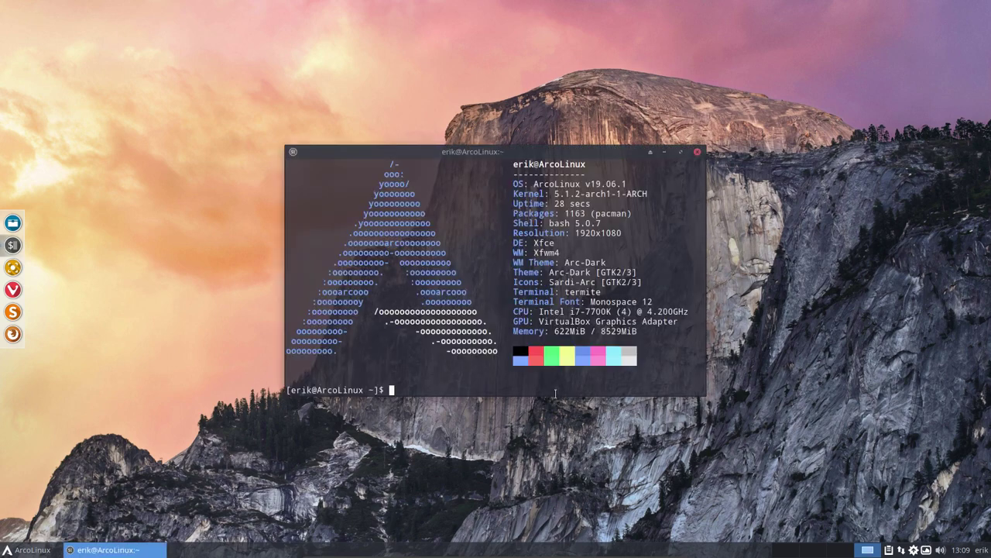
{"action": "left_click_drag", "start_coordinate": [514, 325], "coordinate": [683, 322]}
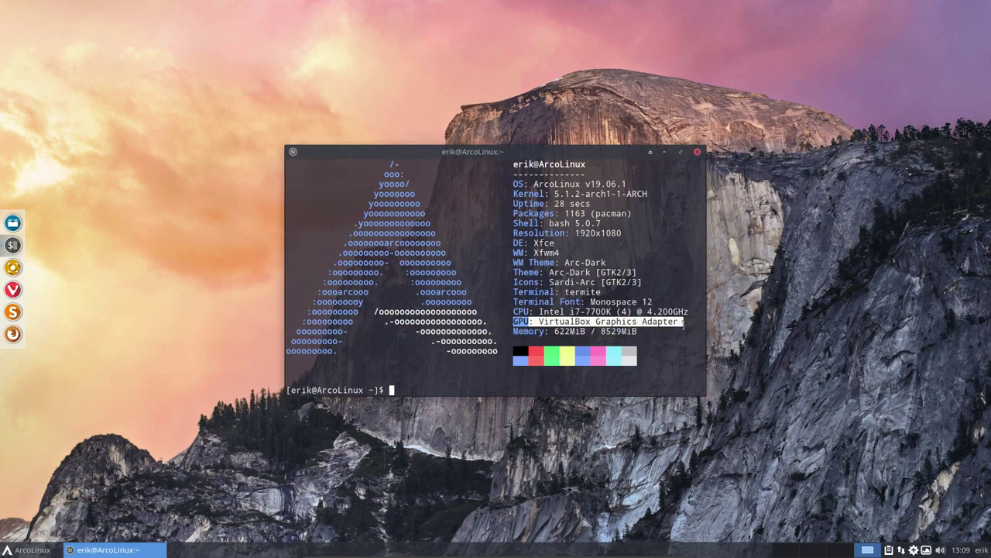
{"action": "left_click", "coordinate": [665, 169]}
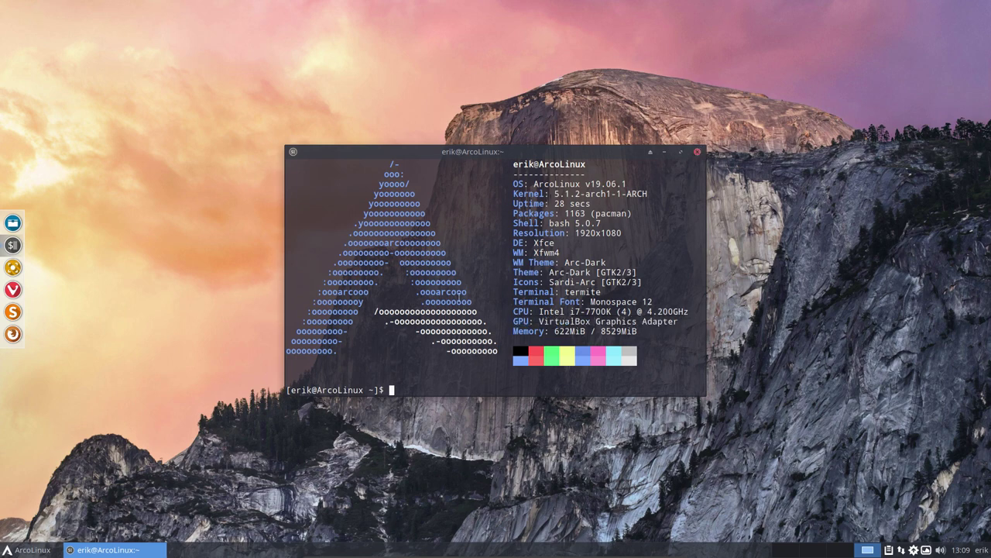
Run the update command, authenticating with the sudo password.
{"action": "type", "text": "update"}
{"action": "key", "text": "Return"}
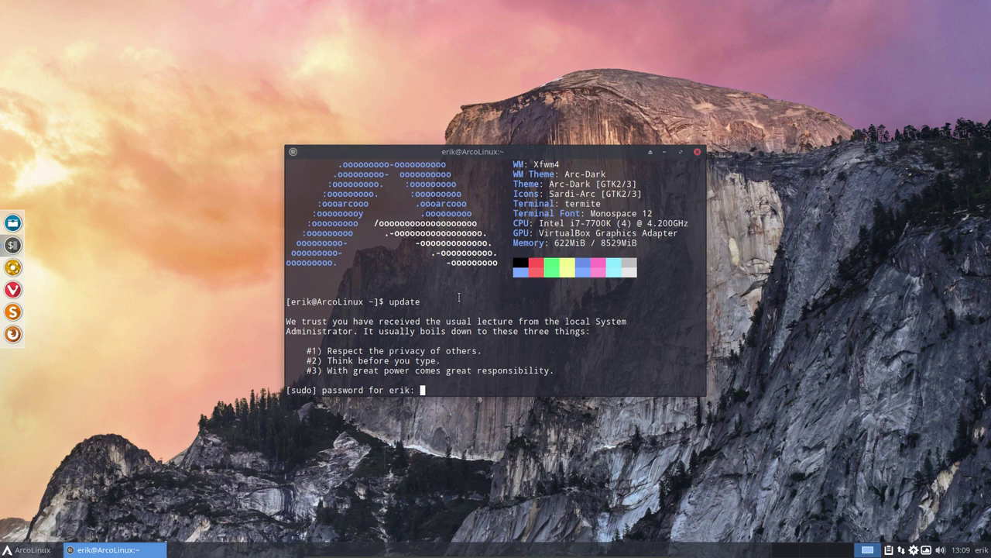
{"action": "key", "text": "Return"}
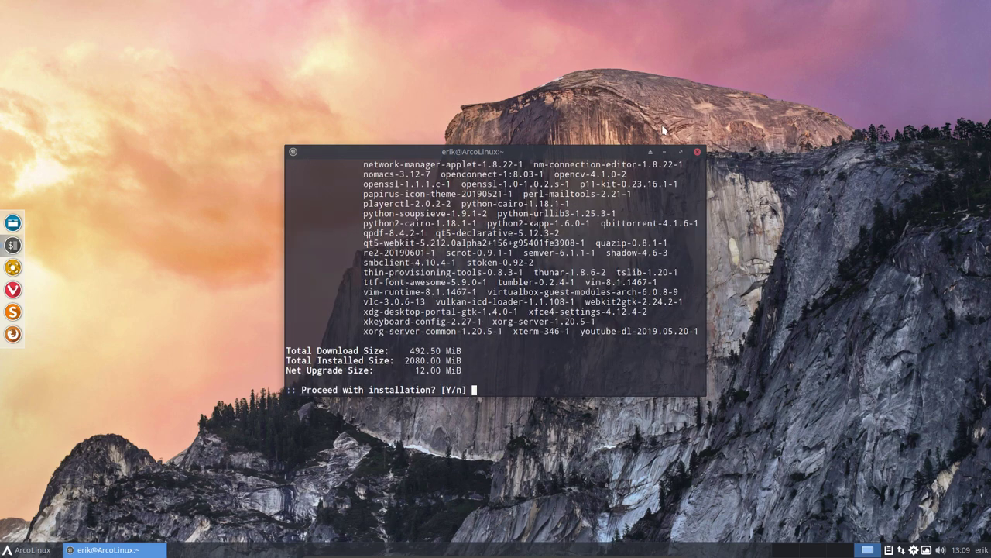
Scroll back and highlight the 404 error and the master.seedhost.eu server name.
{"action": "scroll", "coordinate": [549, 308], "scroll_direction": "up", "scroll_amount": 1}
{"action": "scroll", "coordinate": [549, 308], "scroll_direction": "up", "scroll_amount": 7}
{"action": "scroll", "coordinate": [550, 308], "scroll_direction": "up", "scroll_amount": 7}
{"action": "scroll", "coordinate": [550, 307], "scroll_direction": "up", "scroll_amount": 4}
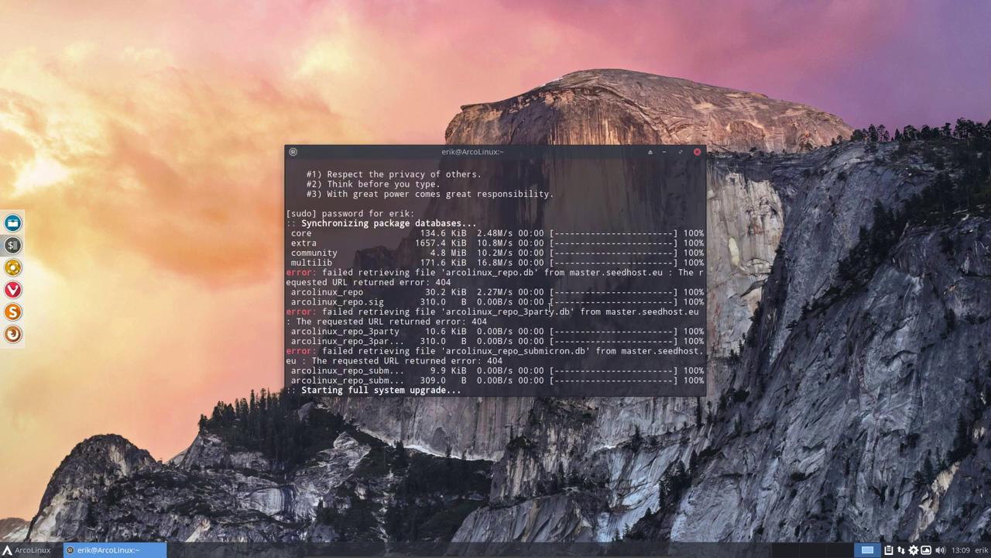
{"action": "left_click_drag", "start_coordinate": [286, 272], "coordinate": [318, 272]}
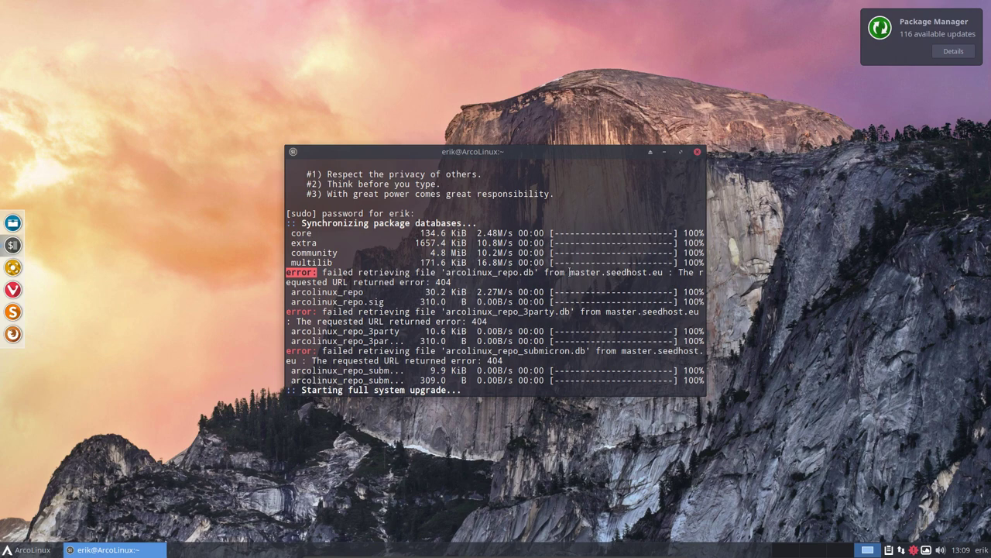
{"action": "left_click_drag", "start_coordinate": [570, 272], "coordinate": [600, 272]}
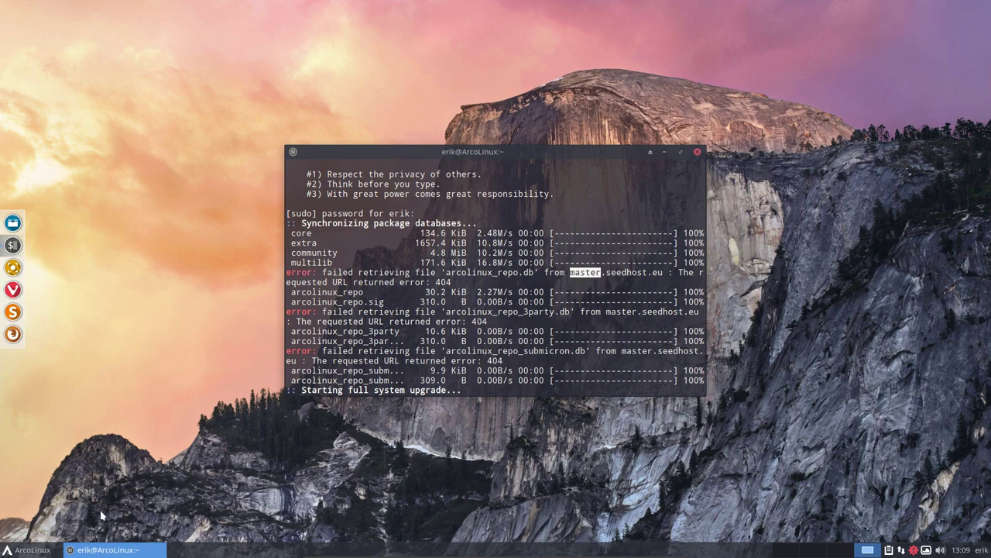
Launch Vivaldi, accept the keyring prompts, and enter arcolinux in the address bar.
{"action": "left_click", "coordinate": [15, 286]}
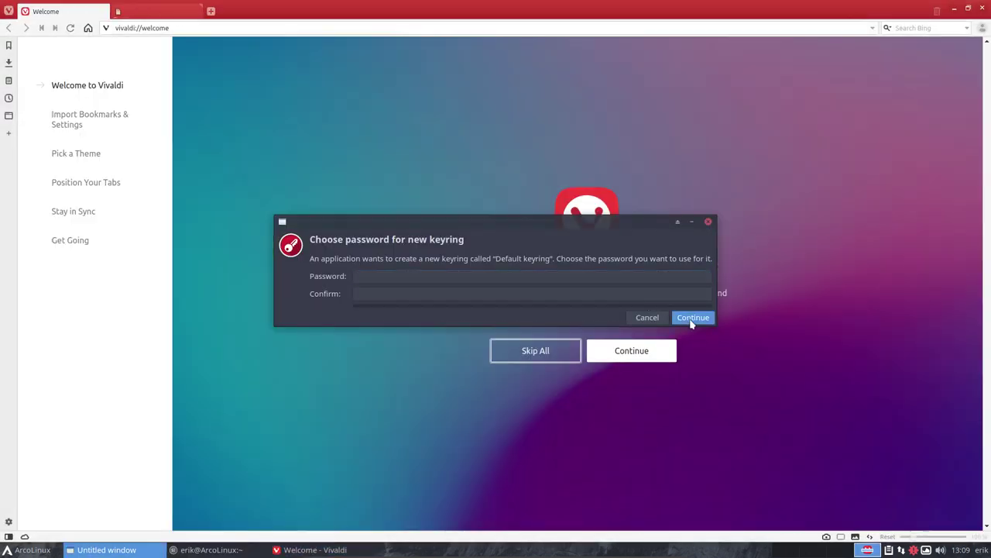
{"action": "left_click", "coordinate": [691, 318]}
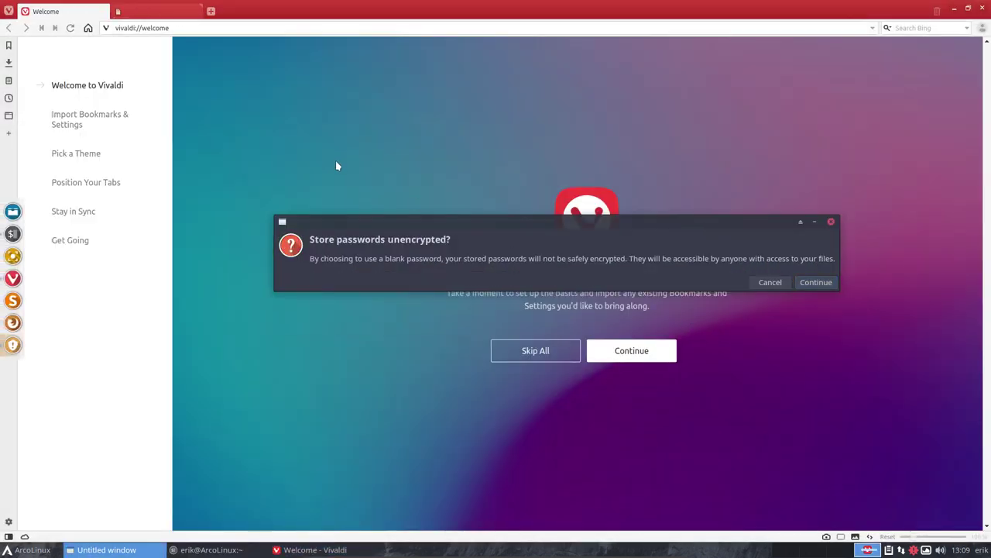
{"action": "left_click", "coordinate": [815, 280]}
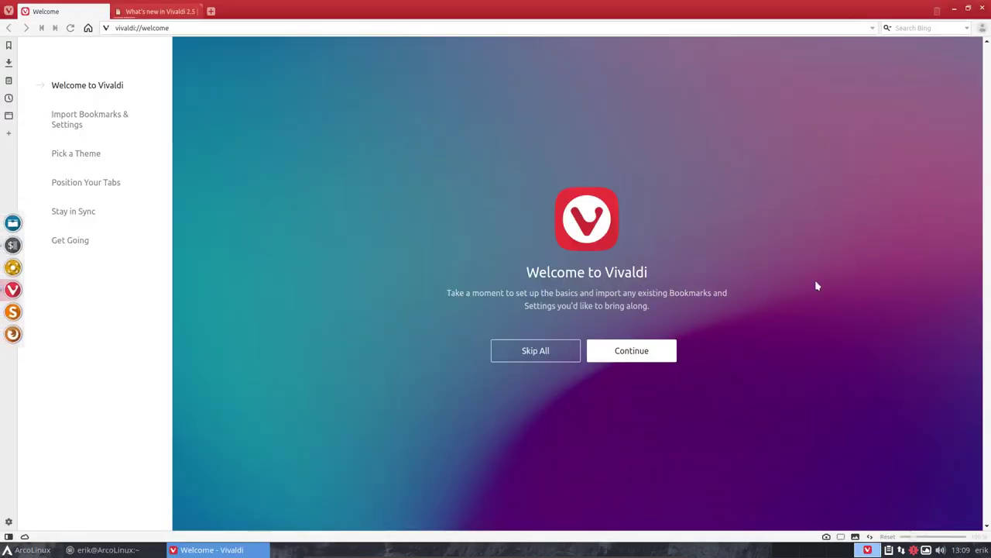
{"action": "left_click", "coordinate": [168, 28]}
{"action": "type", "text": "arcolinu"}
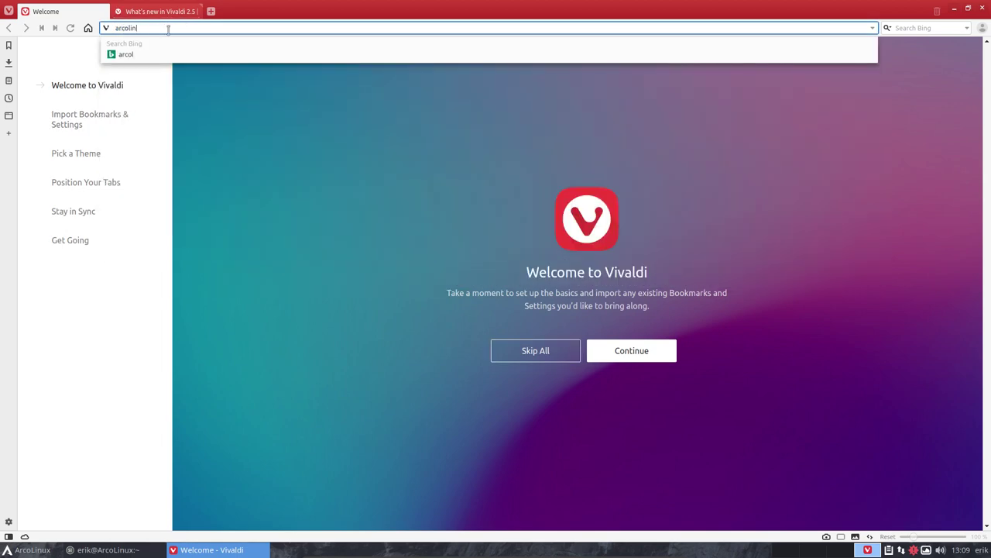
{"action": "type", "text": "x.info"}
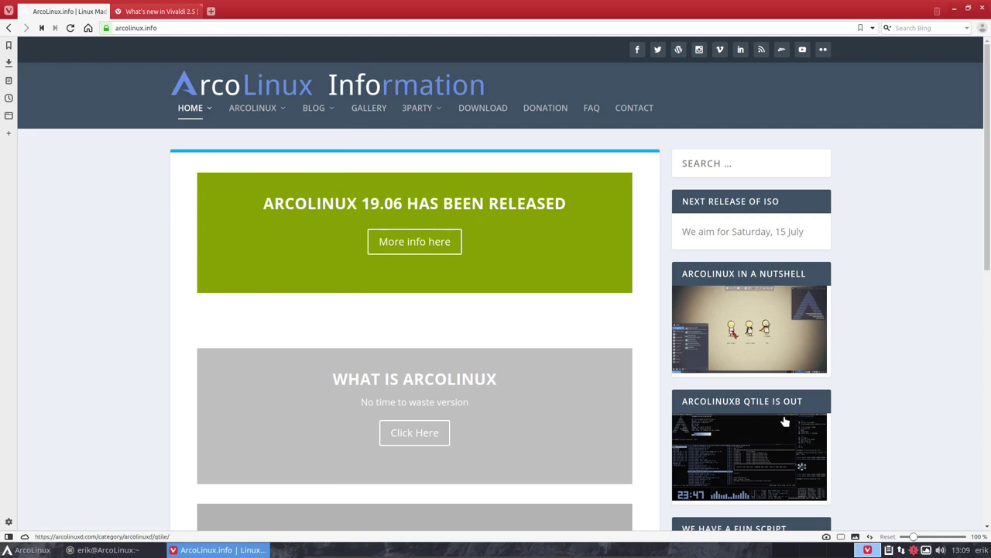
Open the 'Migrating to a higher performing server' post from Recent Posts.
{"action": "scroll", "coordinate": [907, 431], "scroll_direction": "down", "scroll_amount": 2}
{"action": "scroll", "coordinate": [907, 431], "scroll_direction": "down", "scroll_amount": 3}
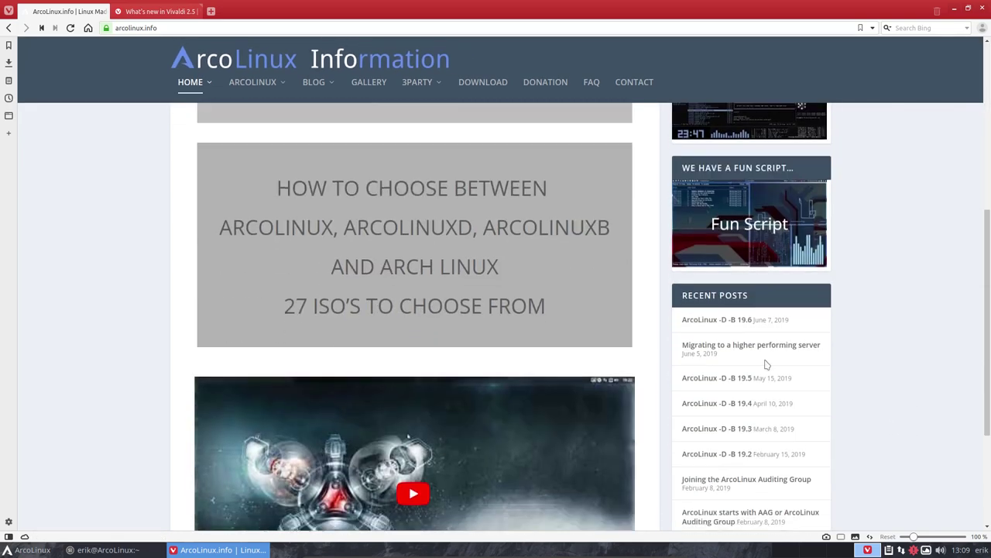
{"action": "left_click", "coordinate": [724, 346]}
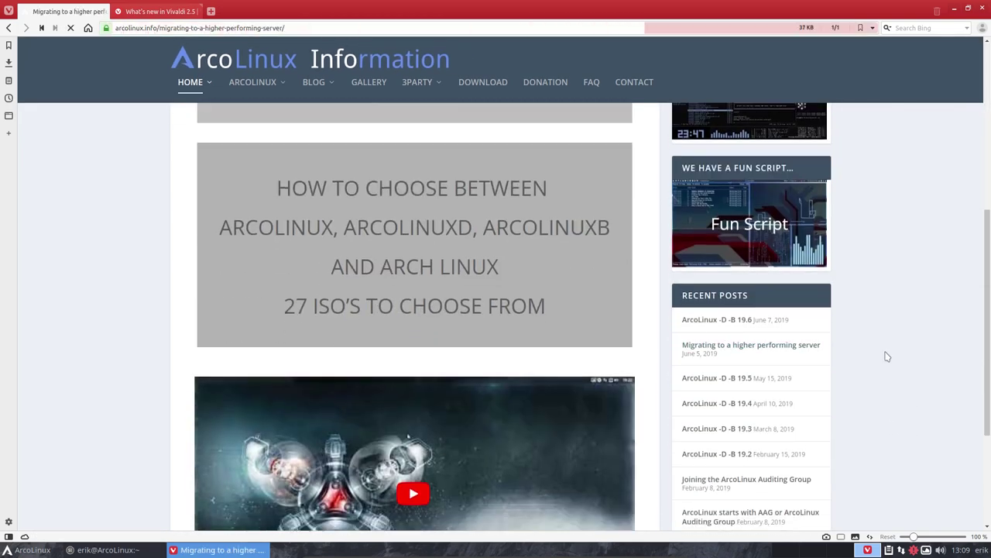
Read down to the new server details, marking the bandwidth line, then minimise Vivaldi.
{"action": "scroll", "coordinate": [180, 350], "scroll_direction": "down", "scroll_amount": 1}
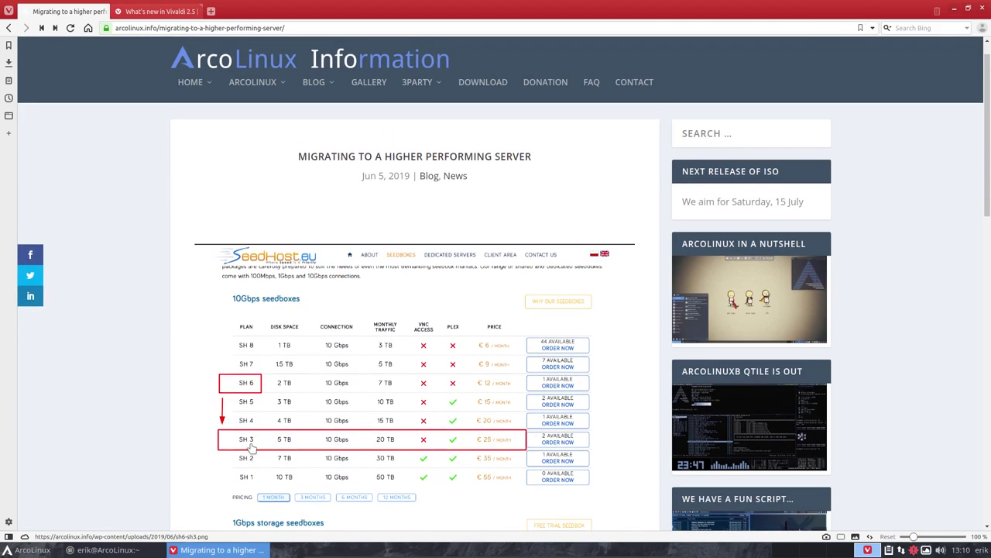
{"action": "scroll", "coordinate": [250, 447], "scroll_direction": "down", "scroll_amount": 2}
{"action": "scroll", "coordinate": [268, 372], "scroll_direction": "down", "scroll_amount": 5}
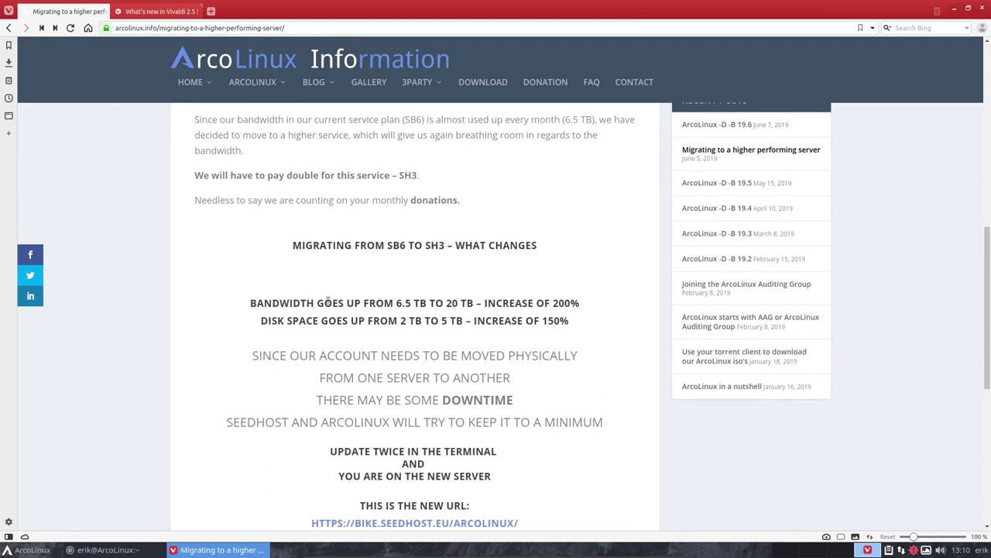
{"action": "left_click_drag", "start_coordinate": [293, 303], "coordinate": [378, 303]}
{"action": "left_click", "coordinate": [446, 302]}
{"action": "left_click", "coordinate": [955, 11]}
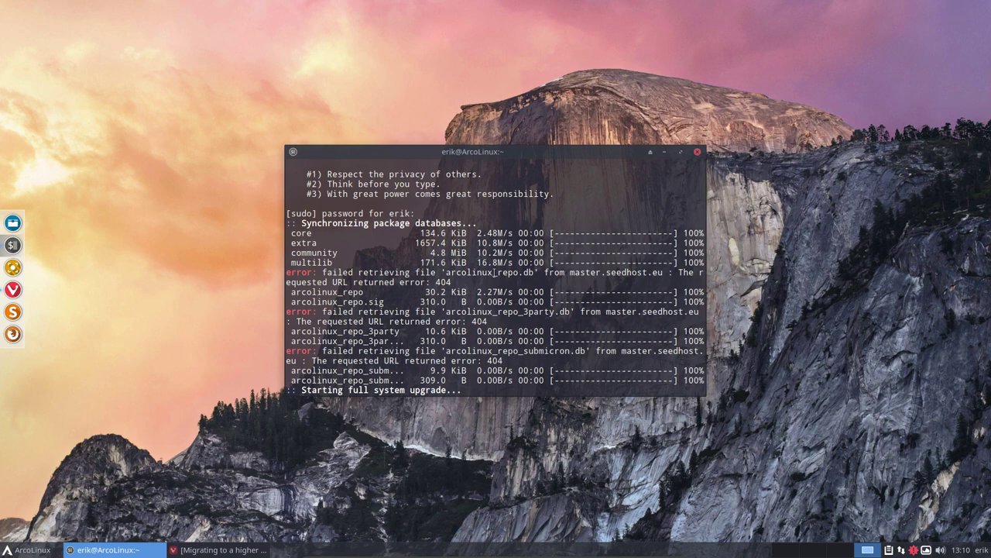
{"action": "left_click_drag", "start_coordinate": [571, 272], "coordinate": [599, 273]}
{"action": "left_click_drag", "start_coordinate": [375, 292], "coordinate": [274, 297]}
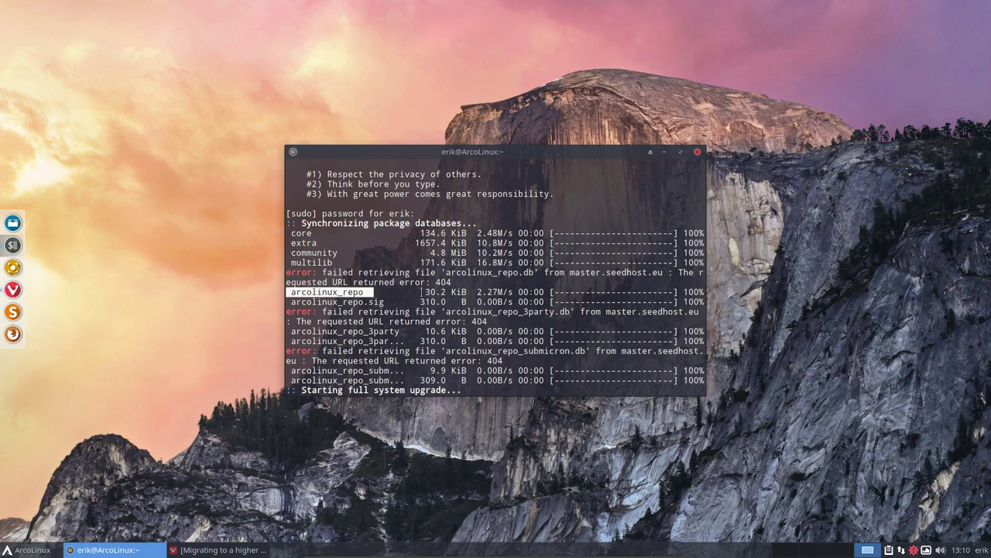
{"action": "left_click_drag", "start_coordinate": [421, 292], "coordinate": [472, 292]}
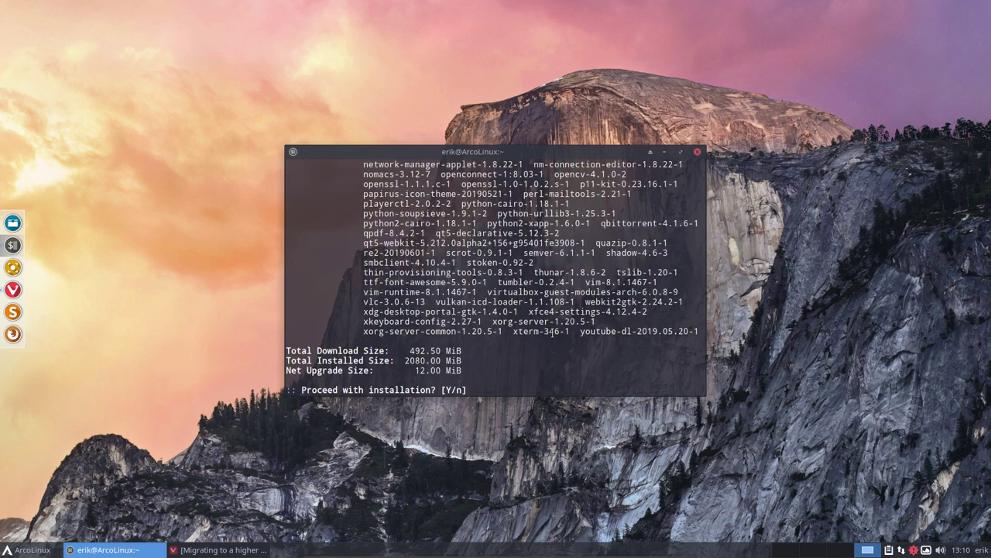
Answer y to the prompt and rerun the update.
{"action": "type", "text": "y"}
{"action": "key", "text": "Return"}
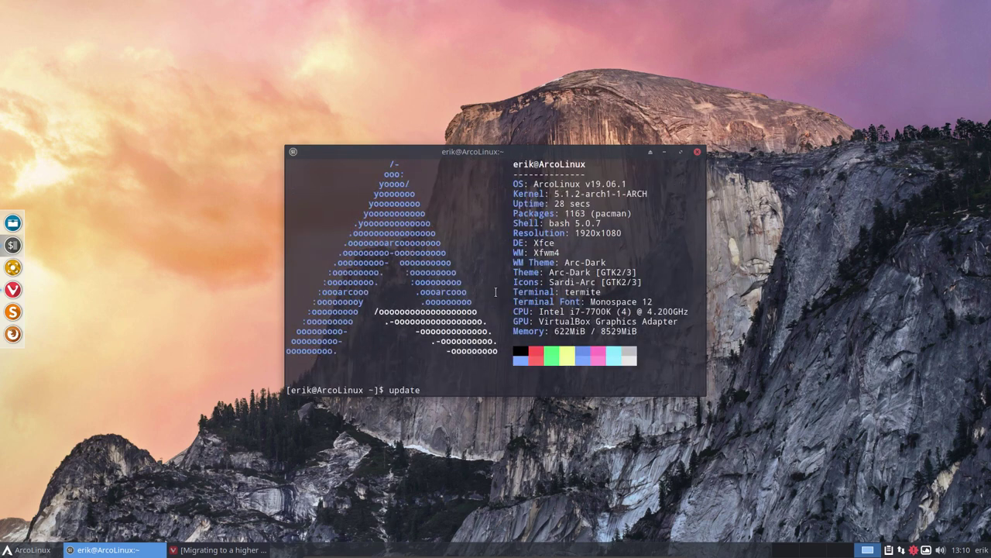
{"action": "key", "text": "Return"}
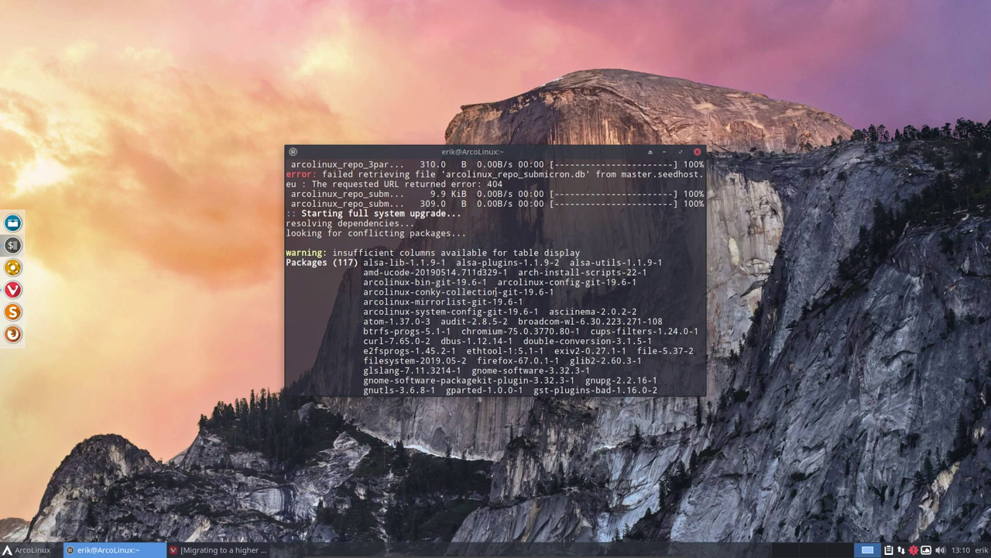
Highlight arcolinux-mirrorlist-git-19.6-1, move the terminal top-right, and launch the file manager.
{"action": "left_click_drag", "start_coordinate": [361, 302], "coordinate": [519, 301]}
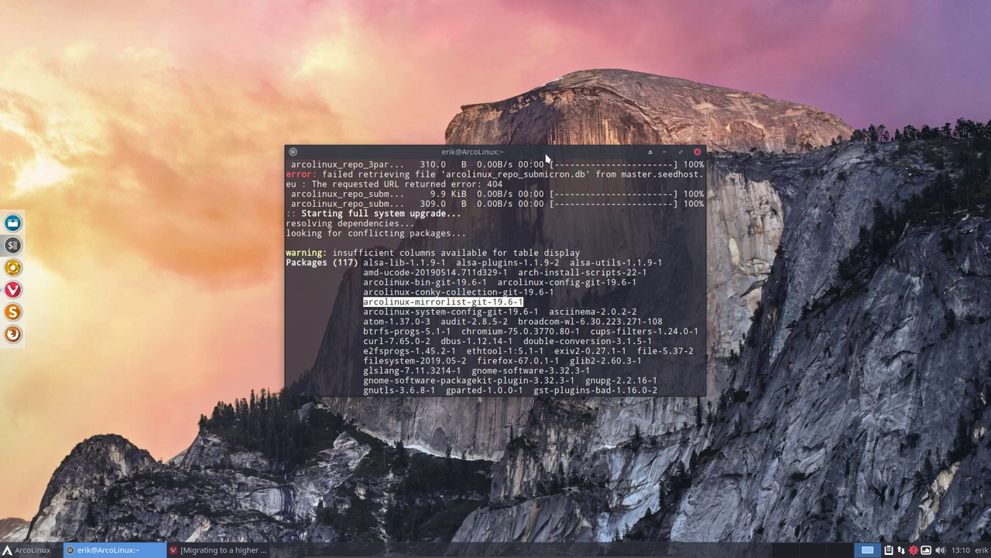
{"action": "left_click_drag", "start_coordinate": [546, 158], "coordinate": [804, 54]}
{"action": "left_click", "coordinate": [12, 222]}
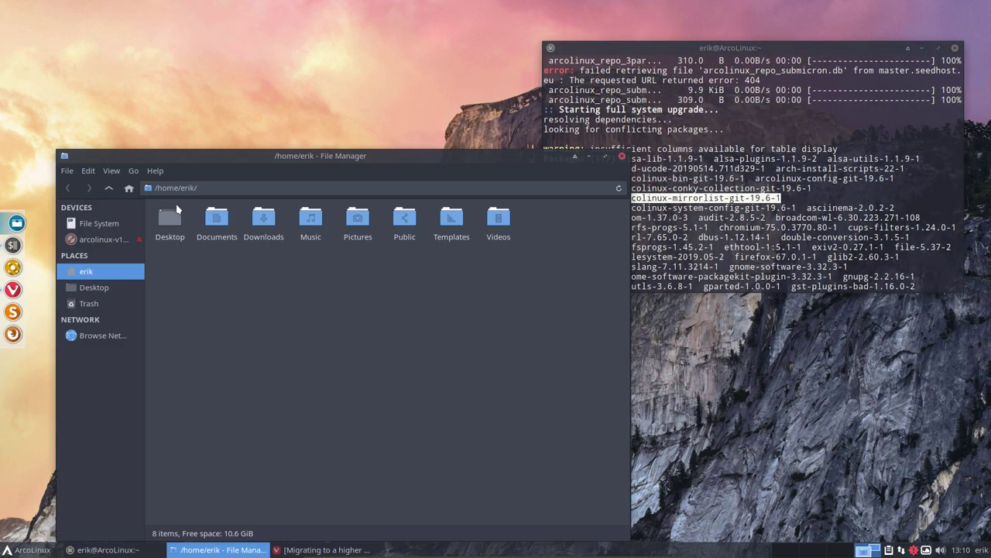
Navigate to /etc/pacman.d and open arcolinux-mirrorlist in Sublime Text.
{"action": "left_click", "coordinate": [114, 223]}
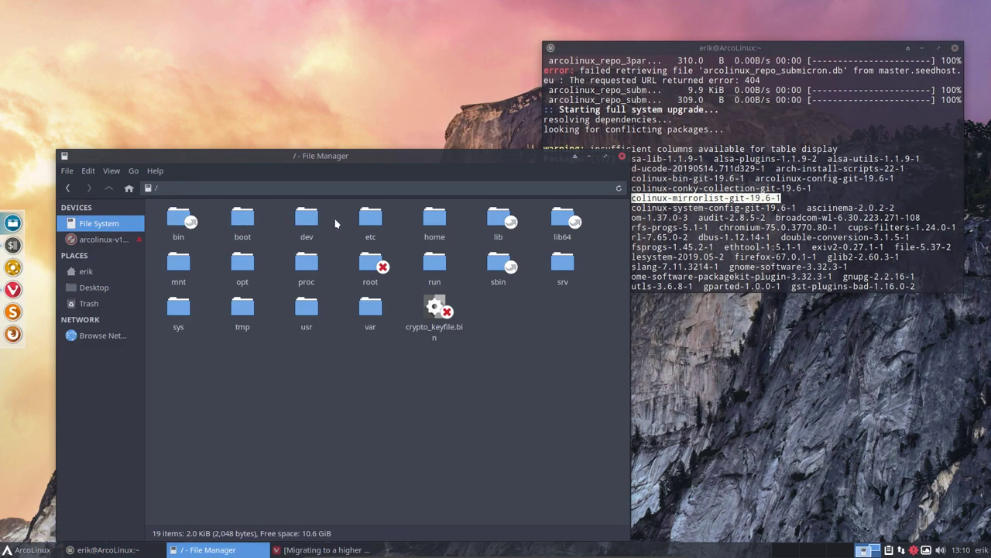
{"action": "double_click", "coordinate": [370, 220]}
{"action": "type", "text": "pacm"}
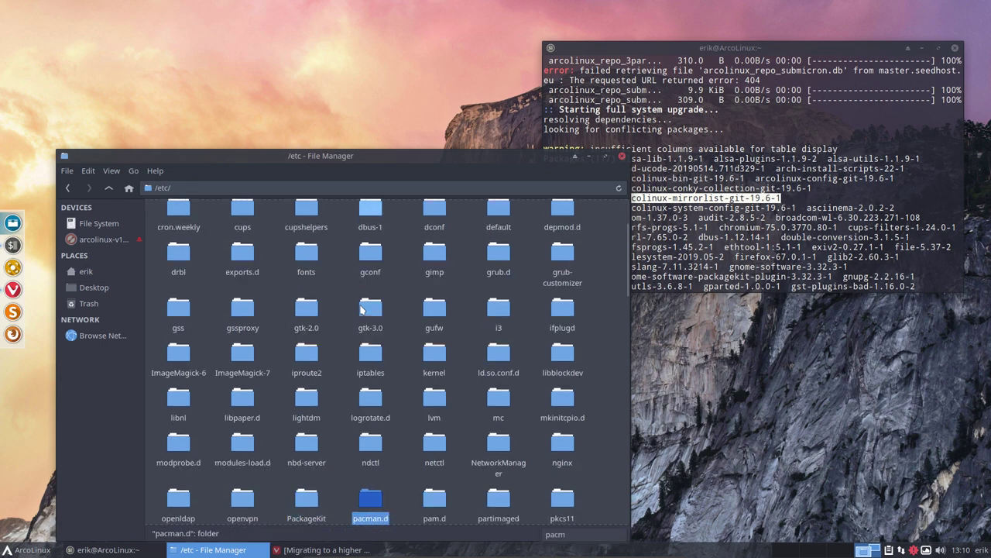
{"action": "key", "text": "Return"}
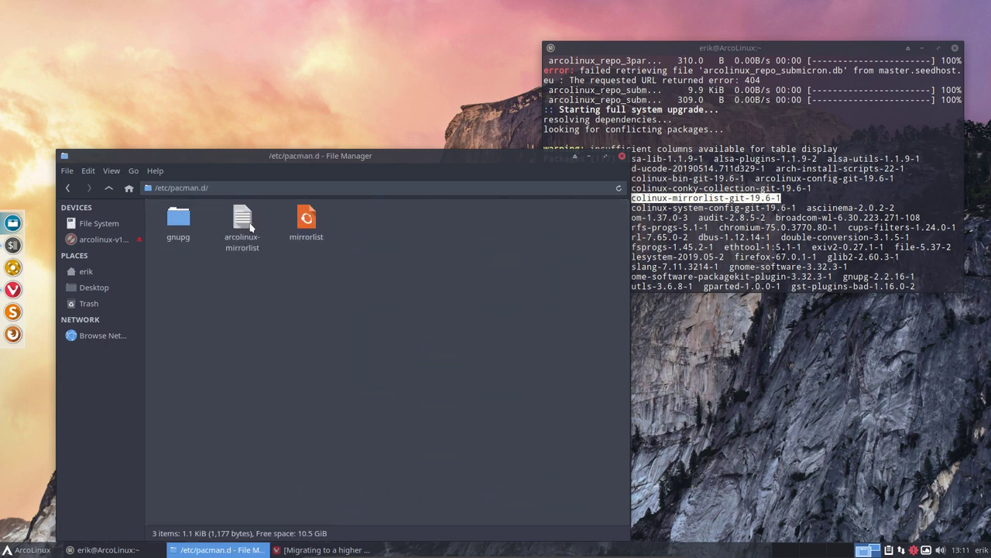
{"action": "left_click", "coordinate": [247, 226]}
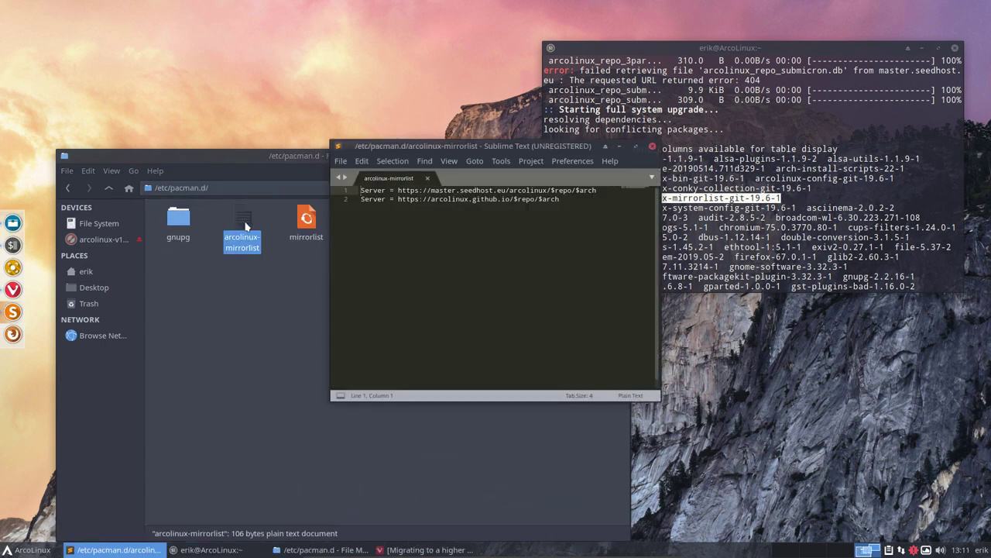
Reposition the Sublime Text window and close the file manager.
{"action": "left_click_drag", "start_coordinate": [486, 152], "coordinate": [189, 28]}
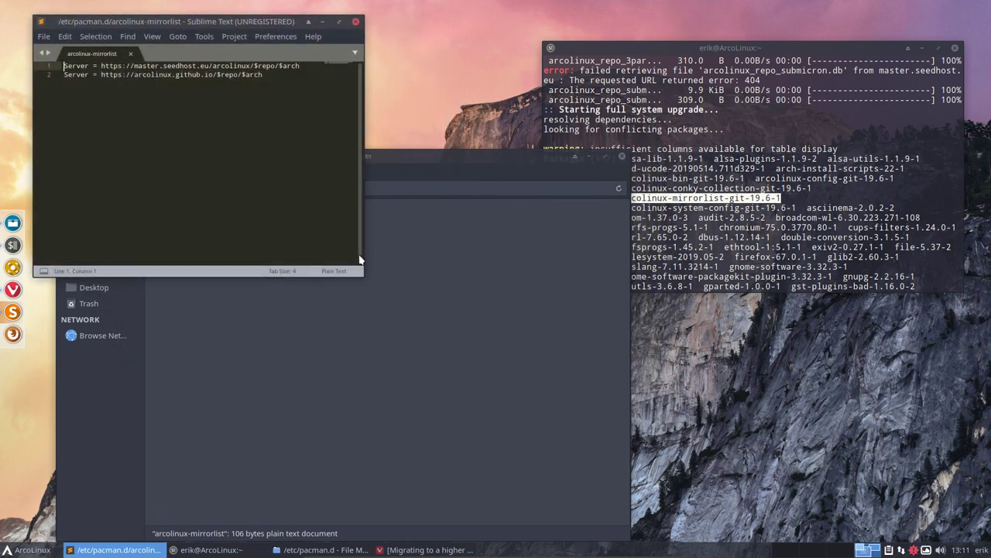
{"action": "left_click", "coordinate": [622, 157]}
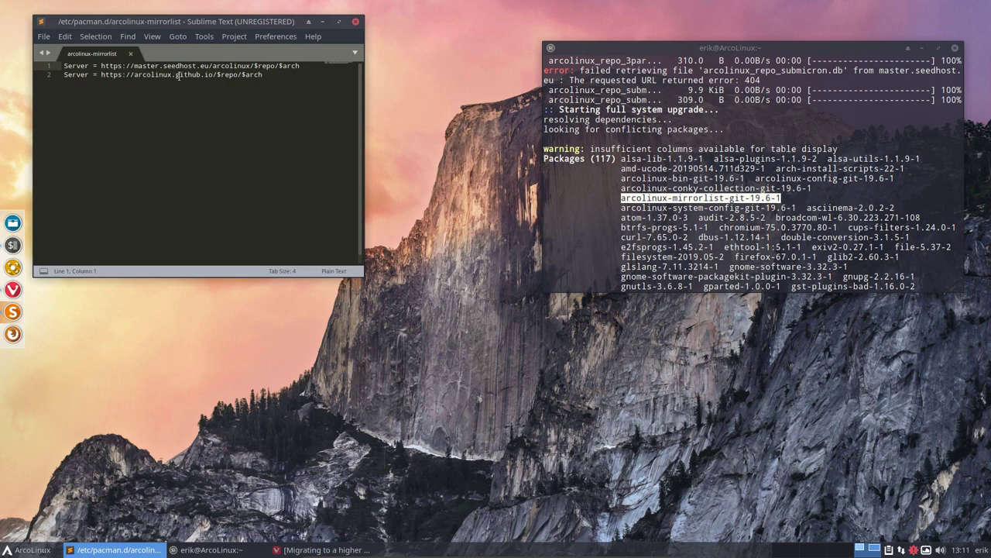
{"action": "left_click_drag", "start_coordinate": [167, 26], "coordinate": [200, 45]}
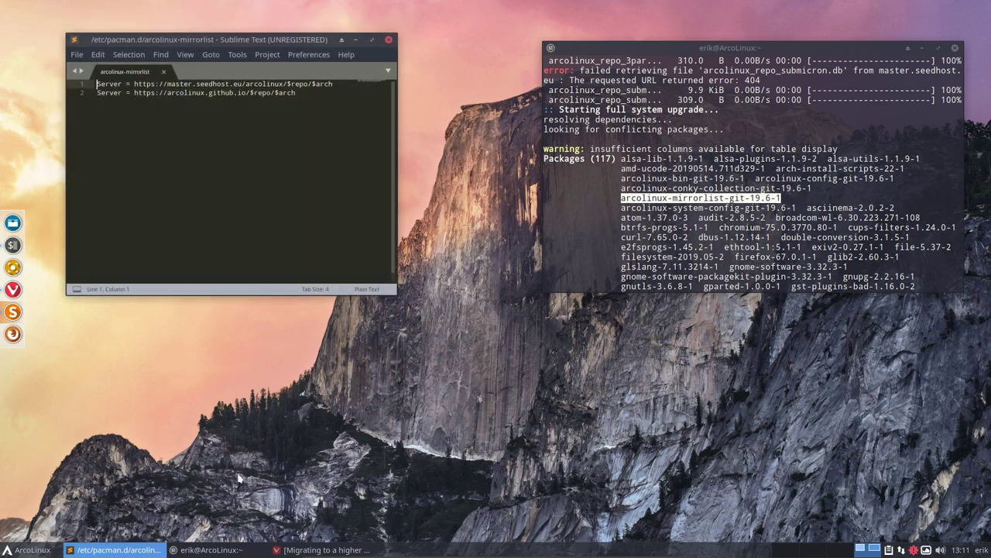
{"action": "left_click", "coordinate": [304, 550]}
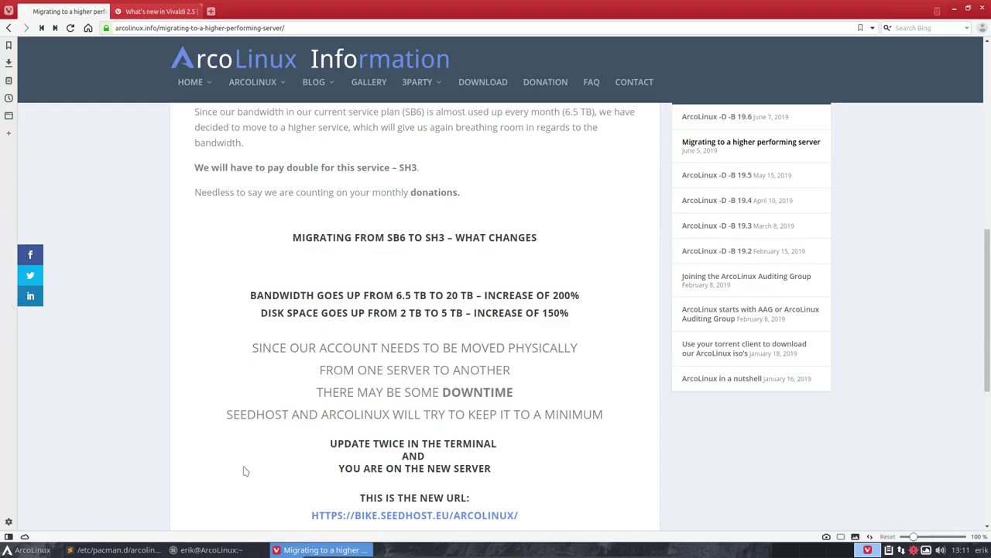
{"action": "scroll", "coordinate": [433, 451], "scroll_direction": "down", "scroll_amount": 2}
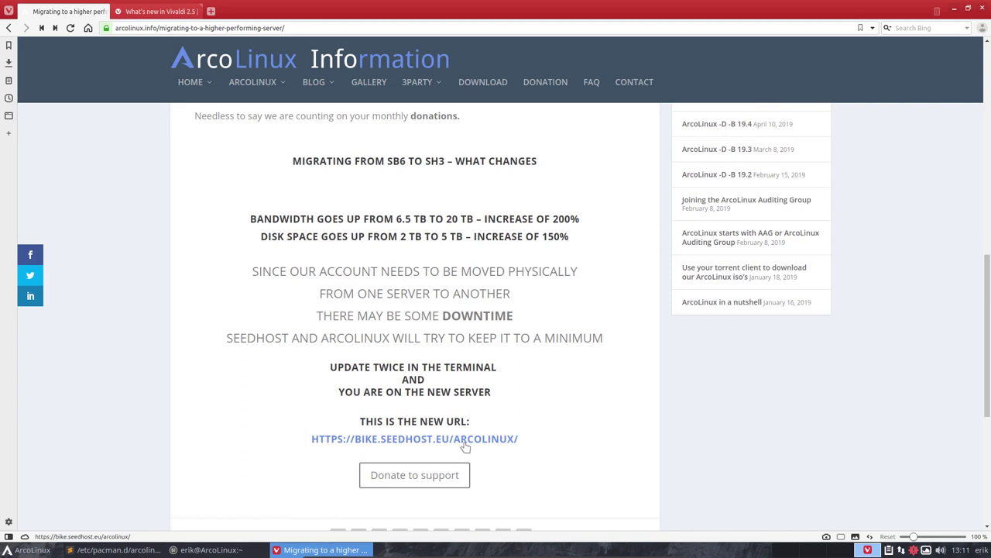
{"action": "left_click", "coordinate": [955, 7]}
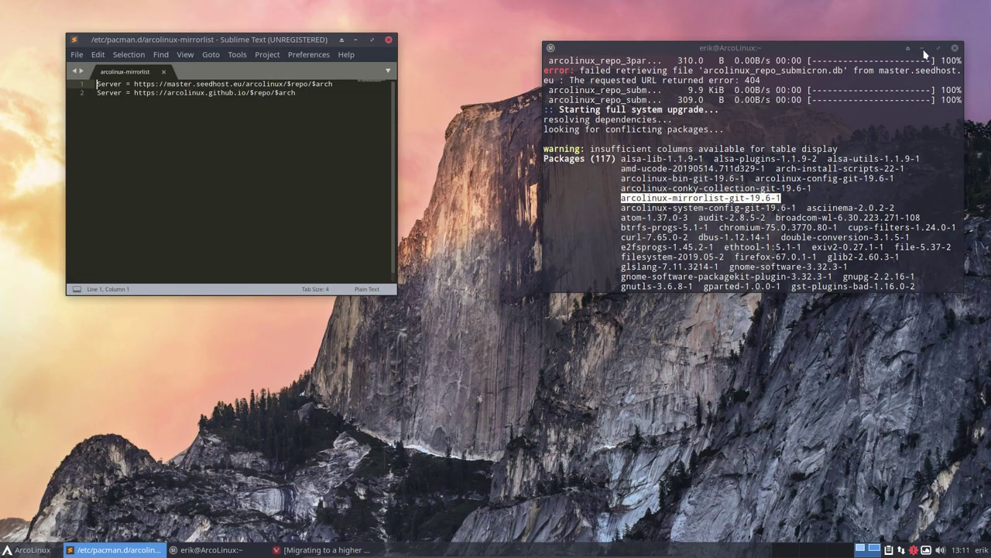
Highlight the master.seedhost.eu 404 line, confirm the 117-package upgrade, and reposition the editor.
{"action": "left_click", "coordinate": [595, 164]}
{"action": "left_click", "coordinate": [628, 103]}
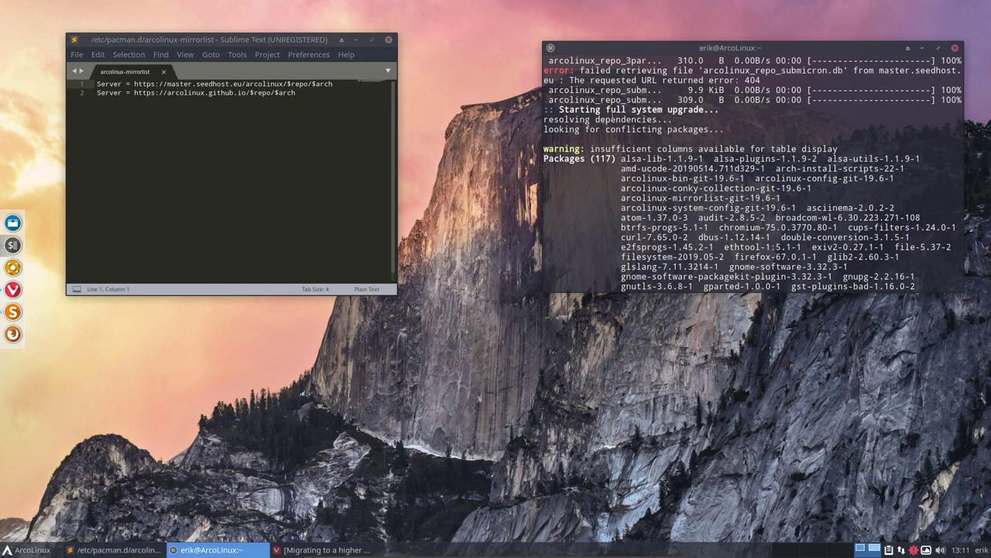
{"action": "triple_click", "coordinate": [891, 69]}
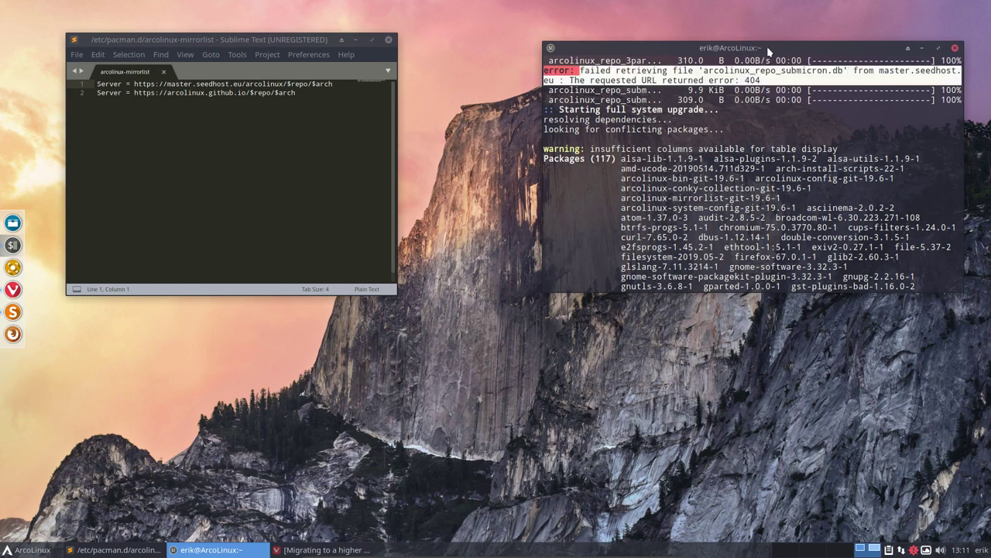
{"action": "left_click_drag", "start_coordinate": [766, 48], "coordinate": [763, 82]}
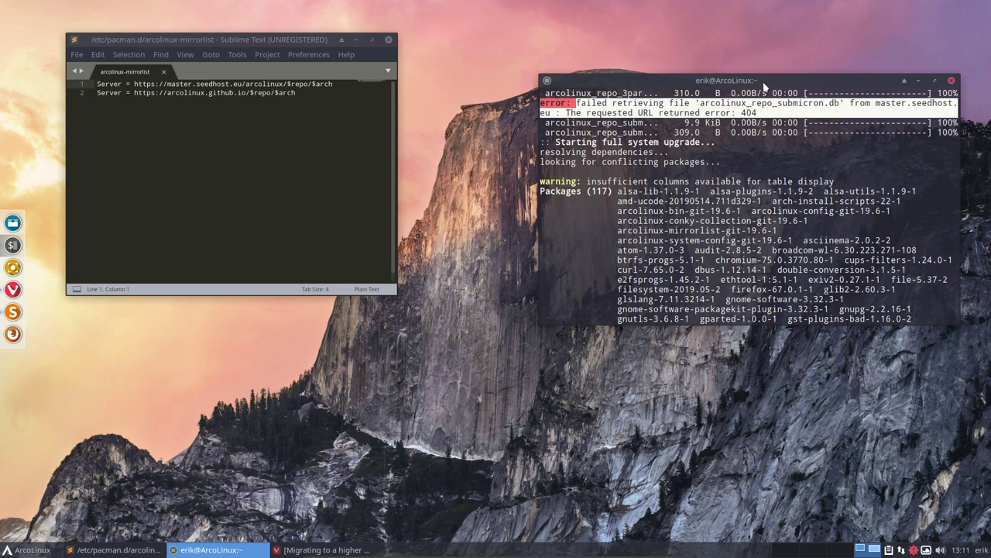
{"action": "key", "text": "Return"}
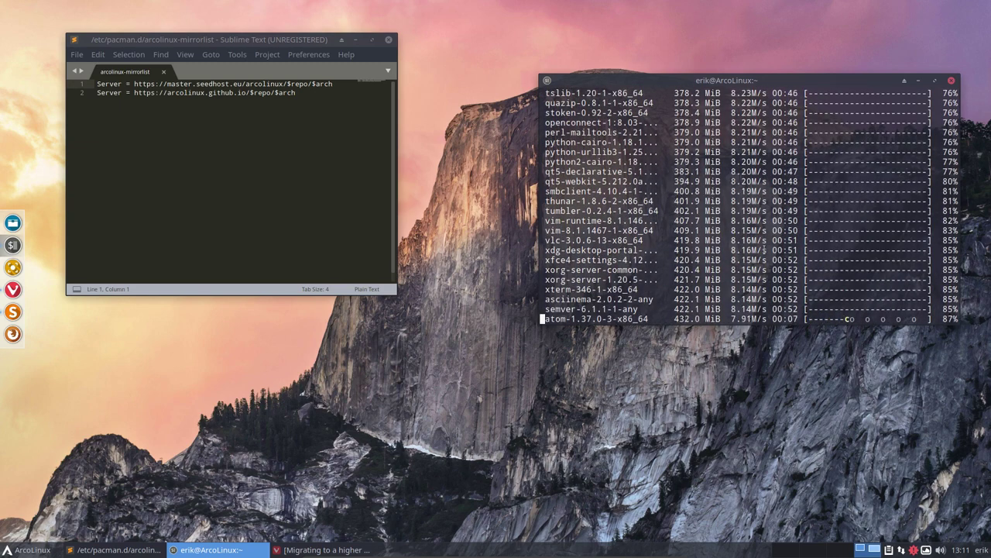
{"action": "left_click", "coordinate": [313, 162]}
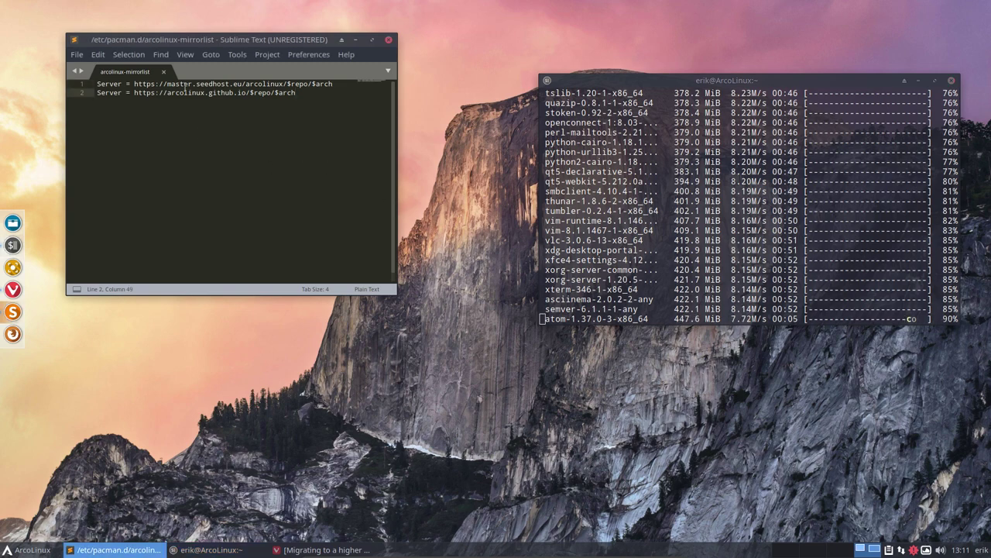
{"action": "left_click_drag", "start_coordinate": [245, 38], "coordinate": [254, 151]}
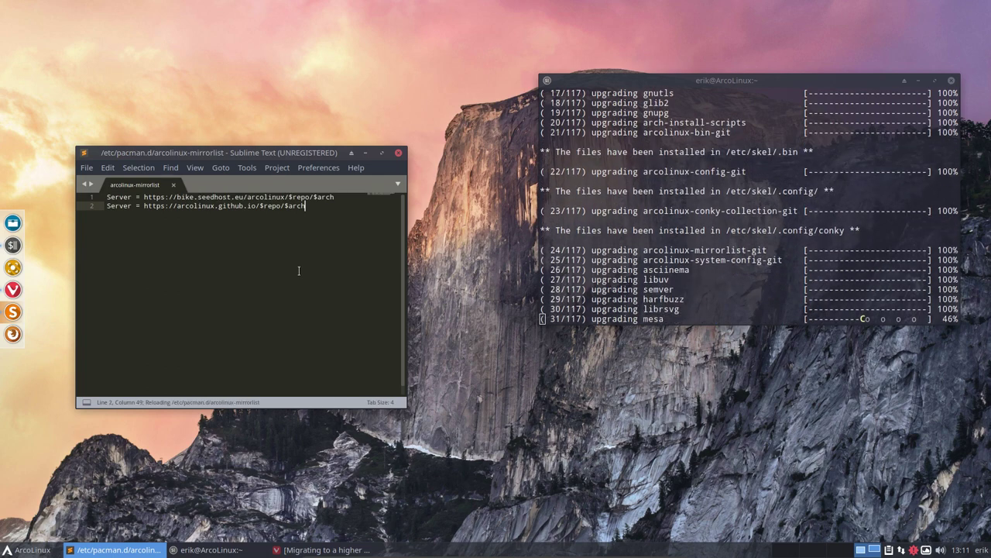
{"action": "double_click", "coordinate": [186, 197]}
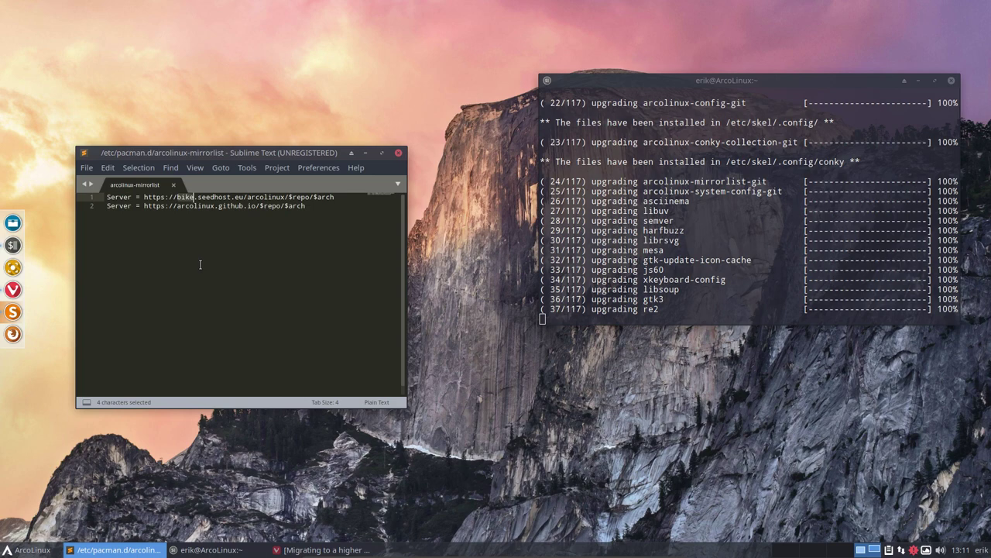
{"action": "left_click_drag", "start_coordinate": [177, 197], "coordinate": [198, 197]}
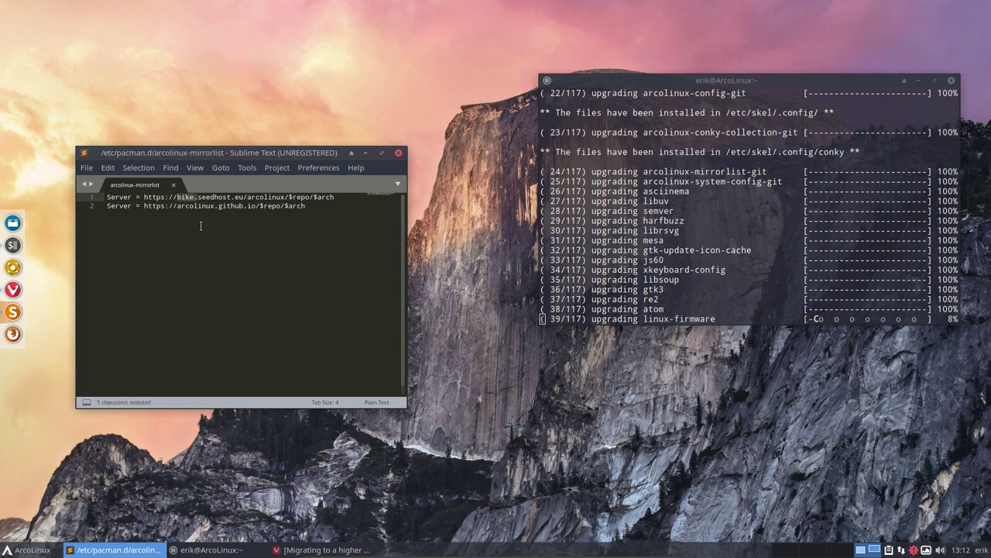
{"action": "left_click_drag", "start_coordinate": [144, 197], "coordinate": [285, 197]}
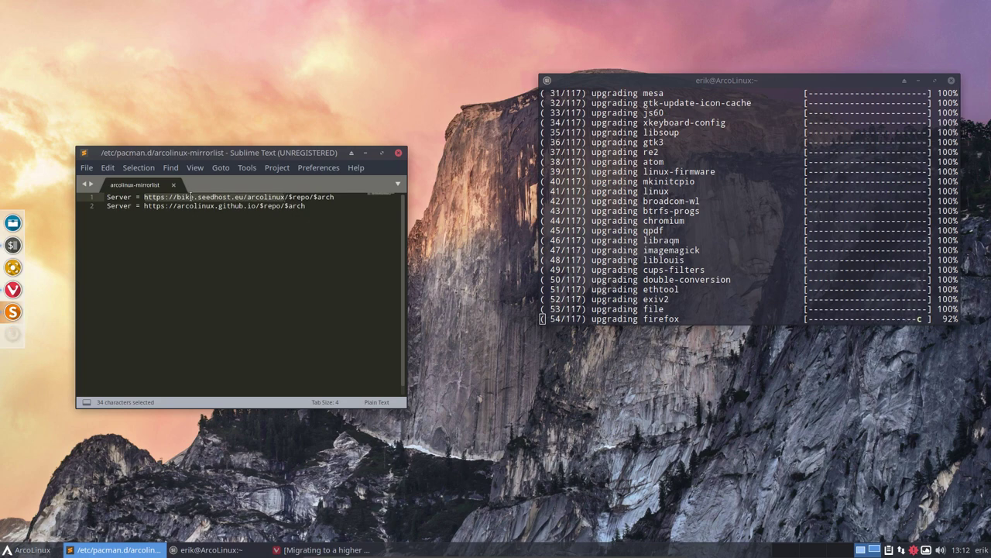
{"action": "left_click_drag", "start_coordinate": [176, 197], "coordinate": [199, 197]}
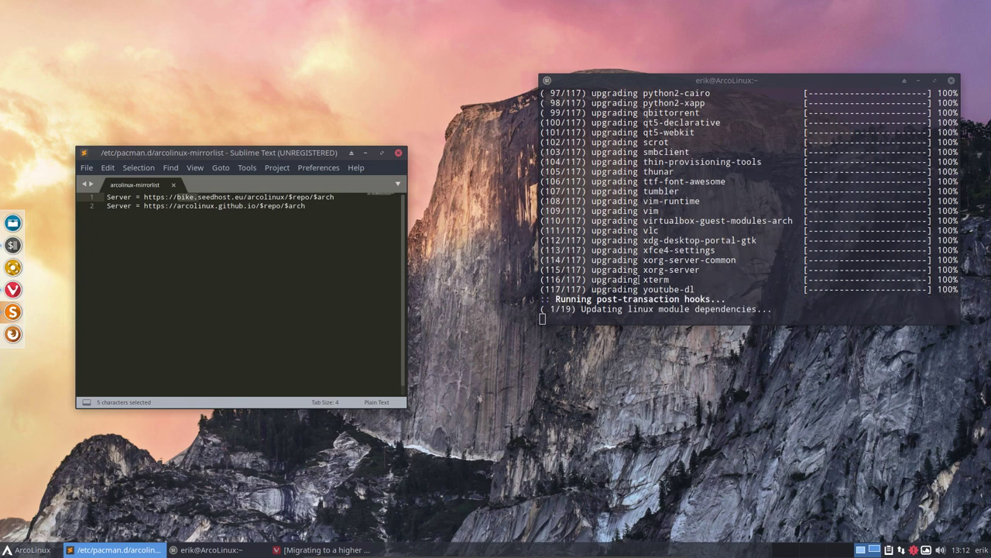
{"action": "left_click_drag", "start_coordinate": [282, 152], "coordinate": [285, 74]}
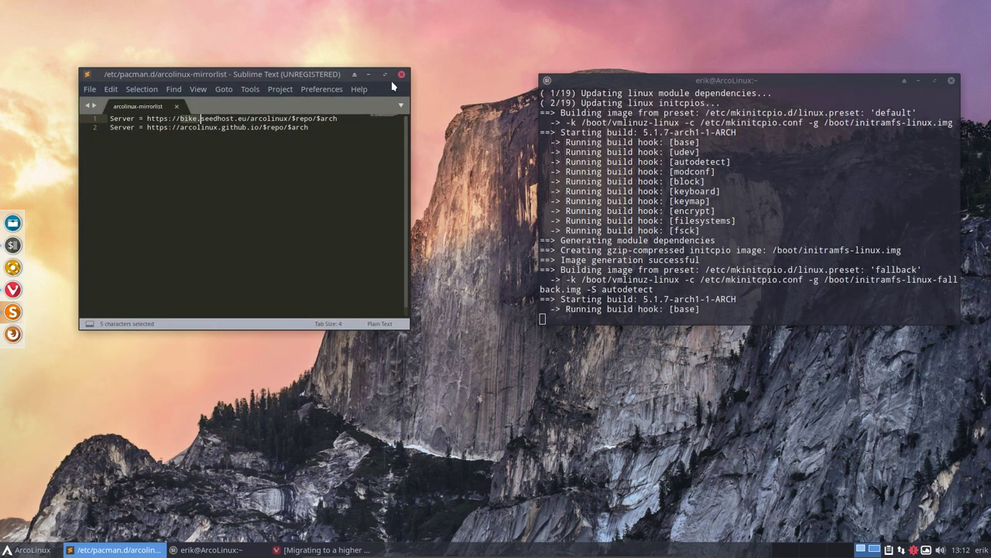
Close the mirrorlist editor and recentre the terminal while the upgrade finishes.
{"action": "left_click", "coordinate": [401, 75]}
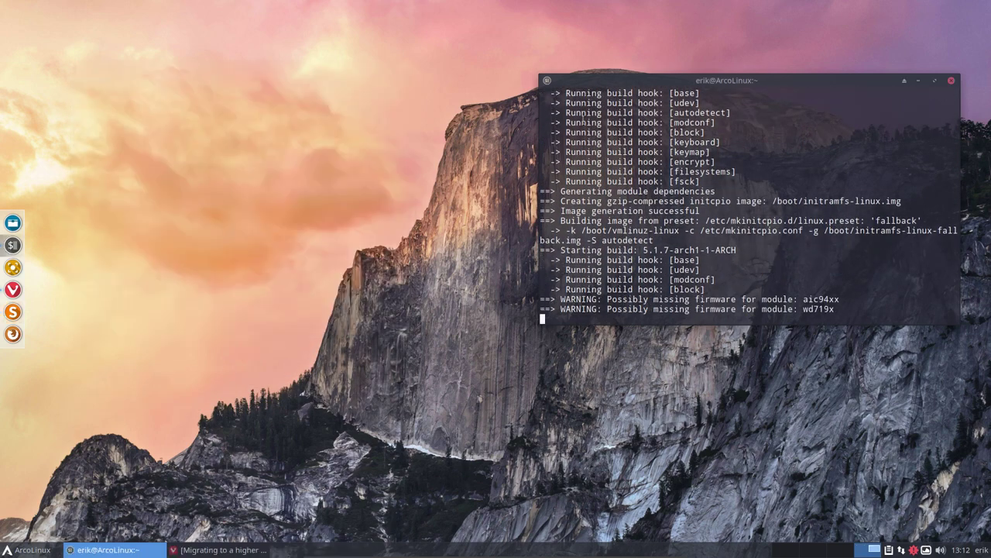
{"action": "left_click_drag", "start_coordinate": [650, 81], "coordinate": [522, 66]}
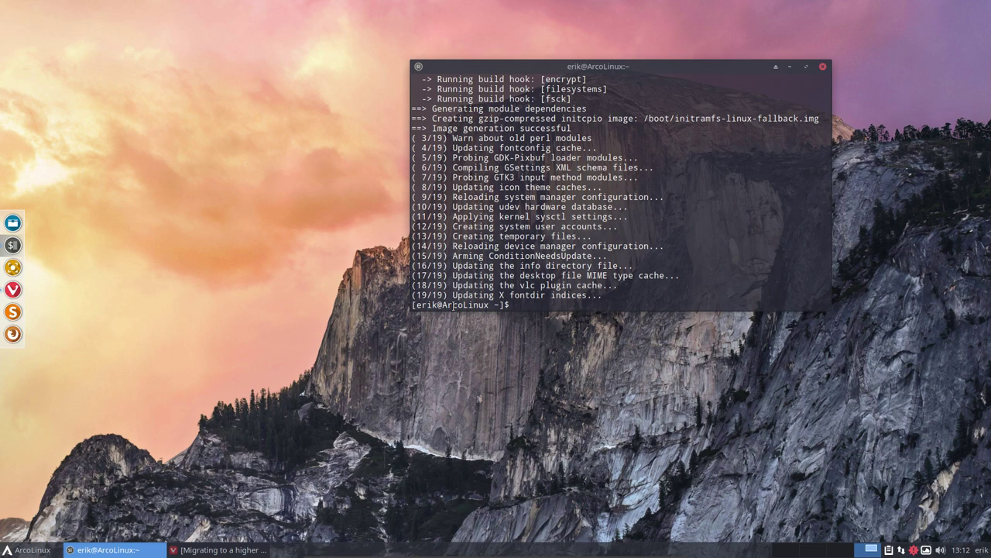
Rerun update, then highlight 'error' and master.seedhost.eu in the earlier failed download lines.
{"action": "type", "text": "update"}
{"action": "key", "text": "Return"}
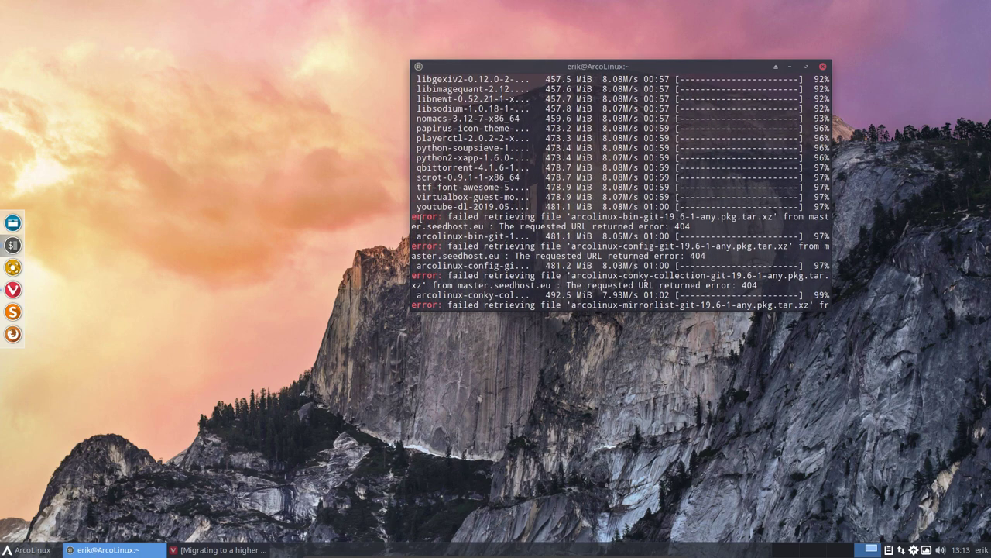
{"action": "double_click", "coordinate": [414, 217]}
{"action": "double_click", "coordinate": [415, 226]}
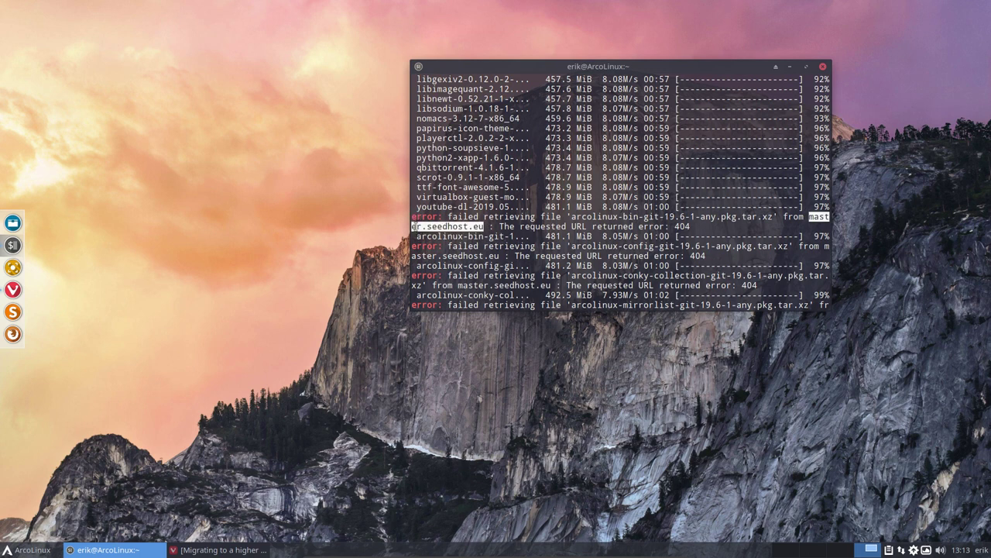